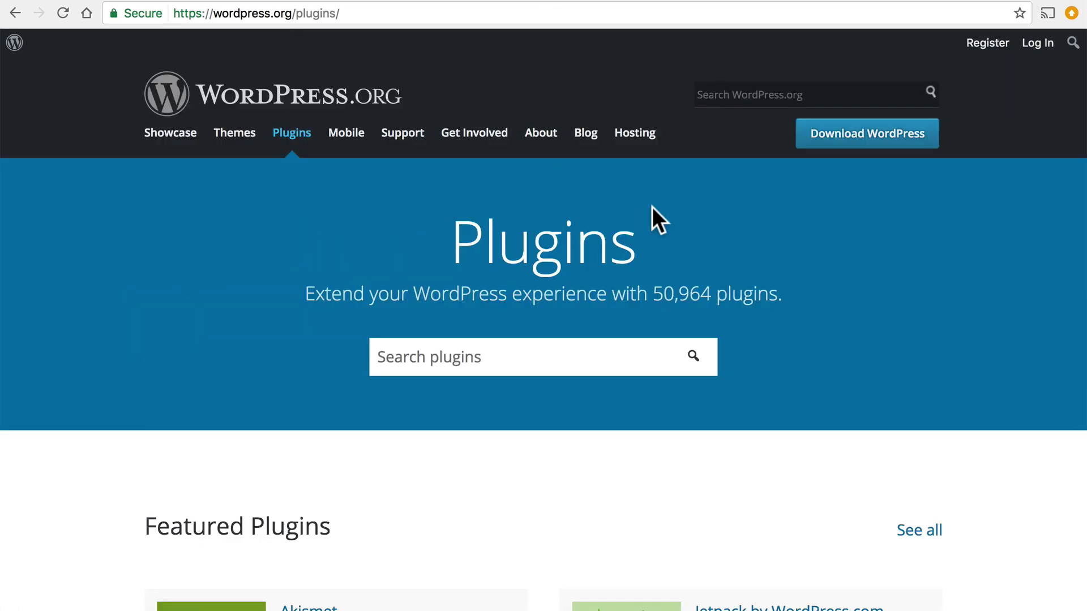
Search the WordPress.org plugin directory for 'ecommerce'
scroll(765, 233, "down", 1)
scroll(765, 233, "up", 1)
left_click(561, 350)
type("ecomm")
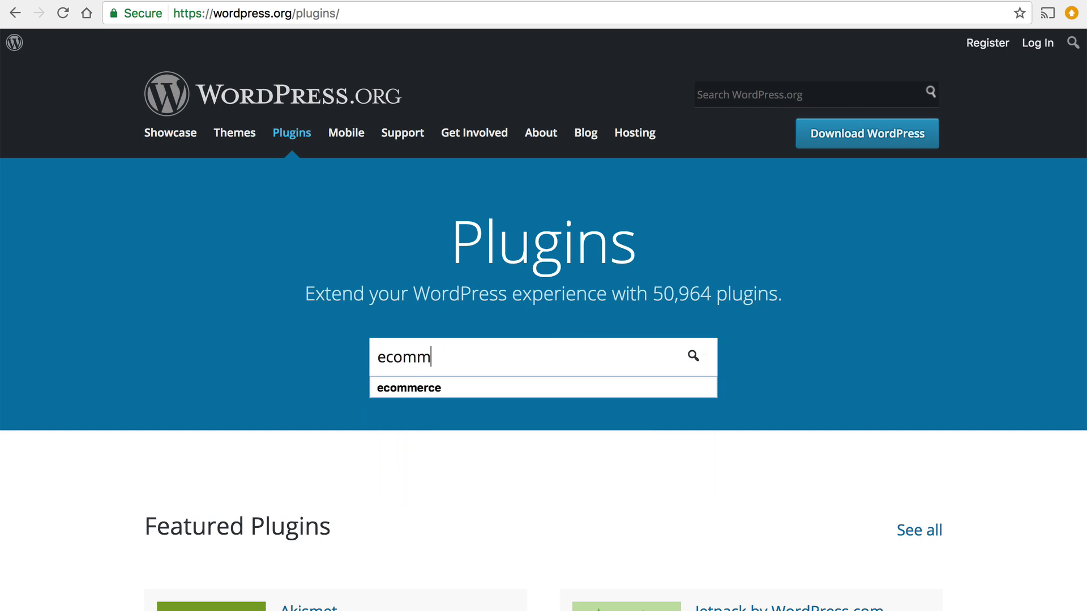
key("Down")
key("Return")
key("Return")
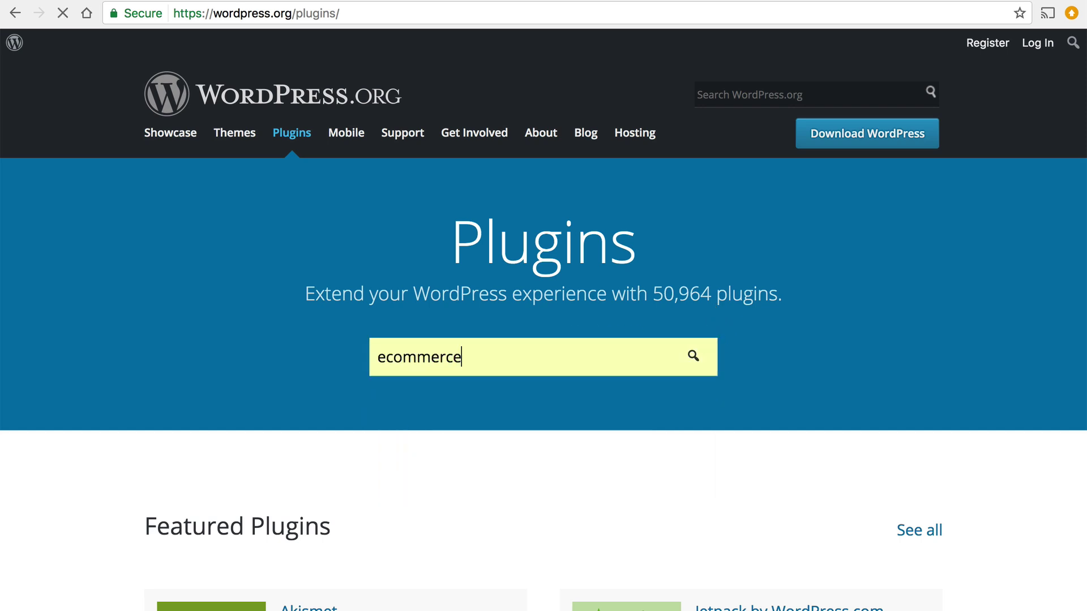
Scroll through the ecommerce results from WooCommerce down to the 101-page pagination
scroll(900, 376, "down", 10)
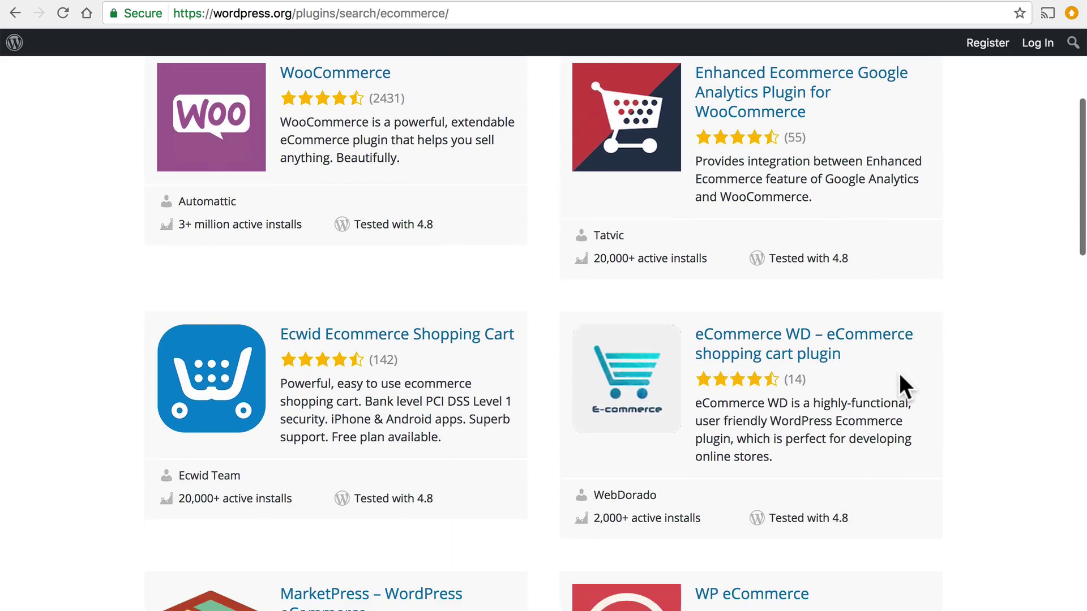
scroll(900, 376, "down", 15)
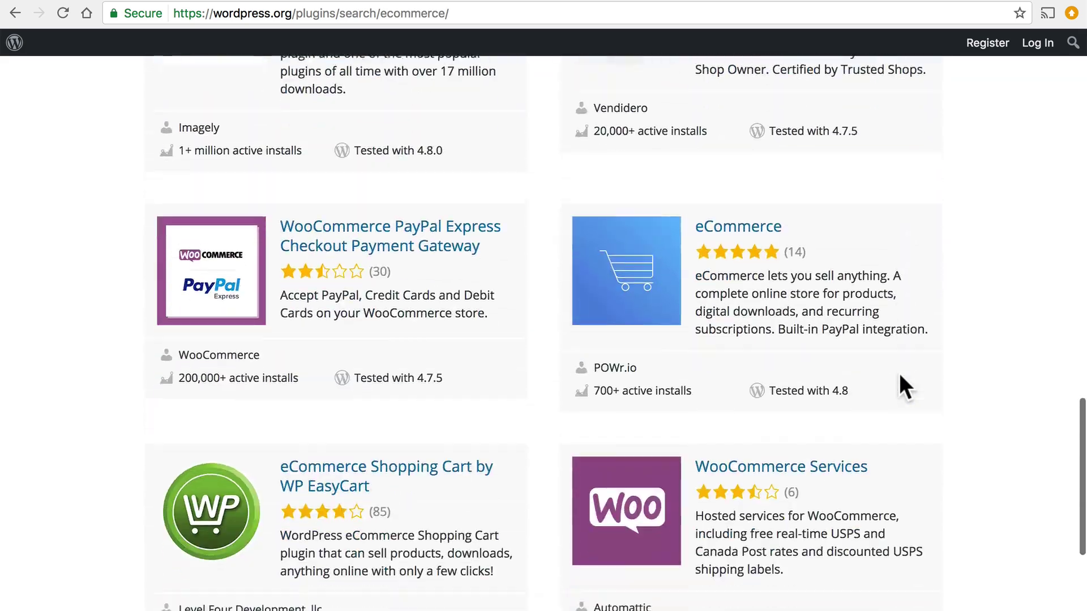
scroll(900, 376, "down", 1)
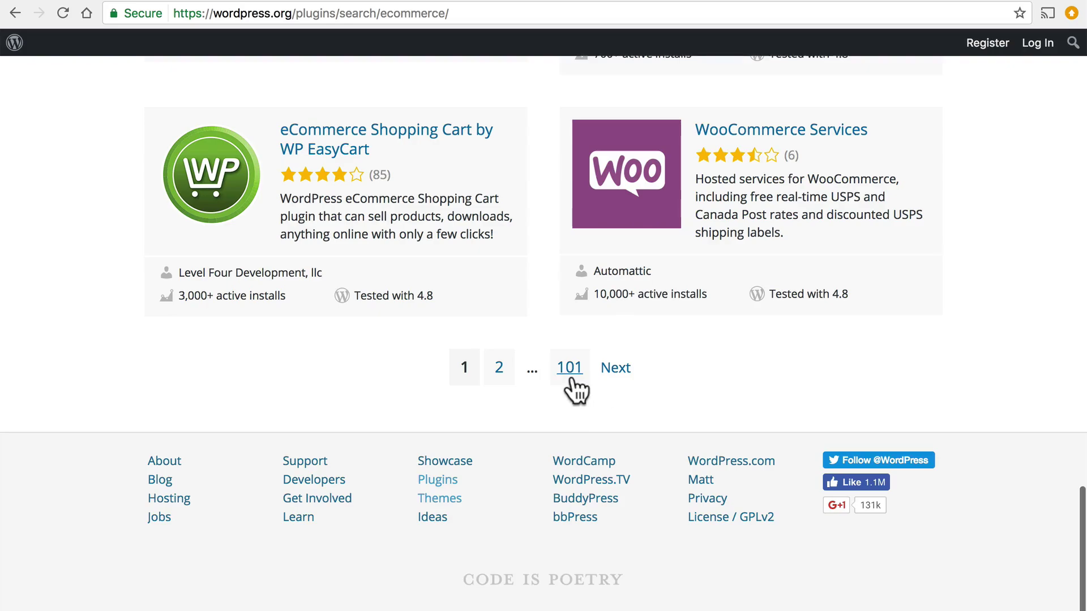
scroll(739, 370, "up", 14)
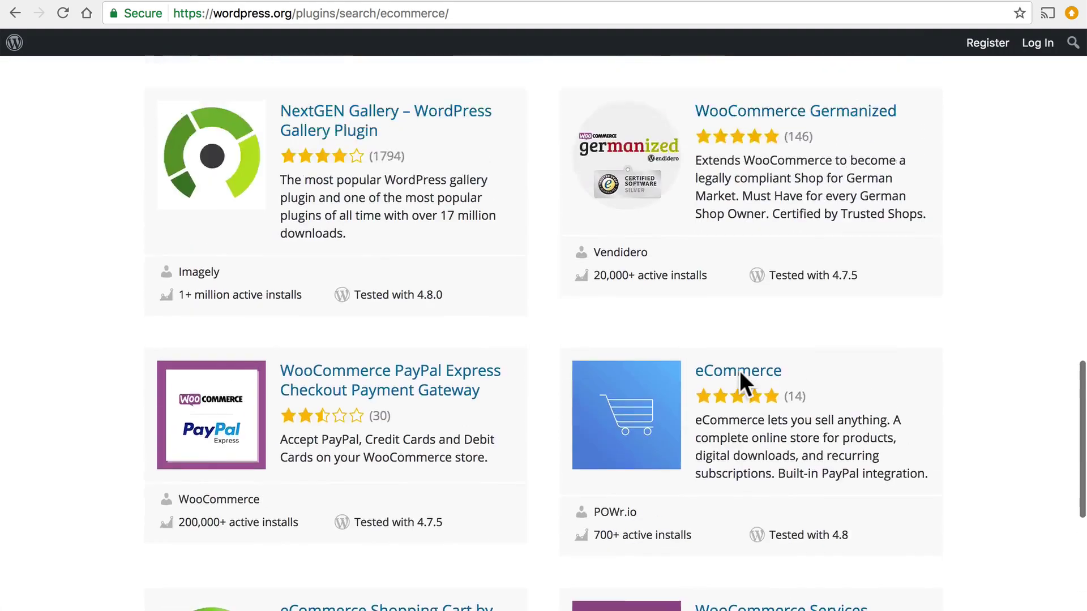
scroll(739, 371, "up", 15)
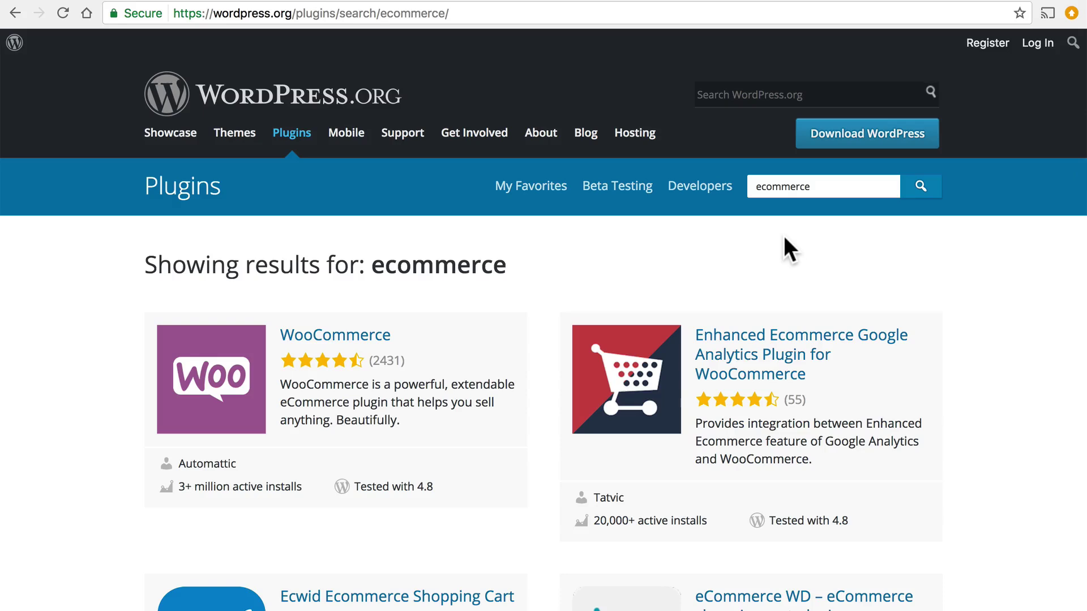
Replace the search term with 'forums' and review the 330 pages of results
double_click(793, 187)
type("forums")
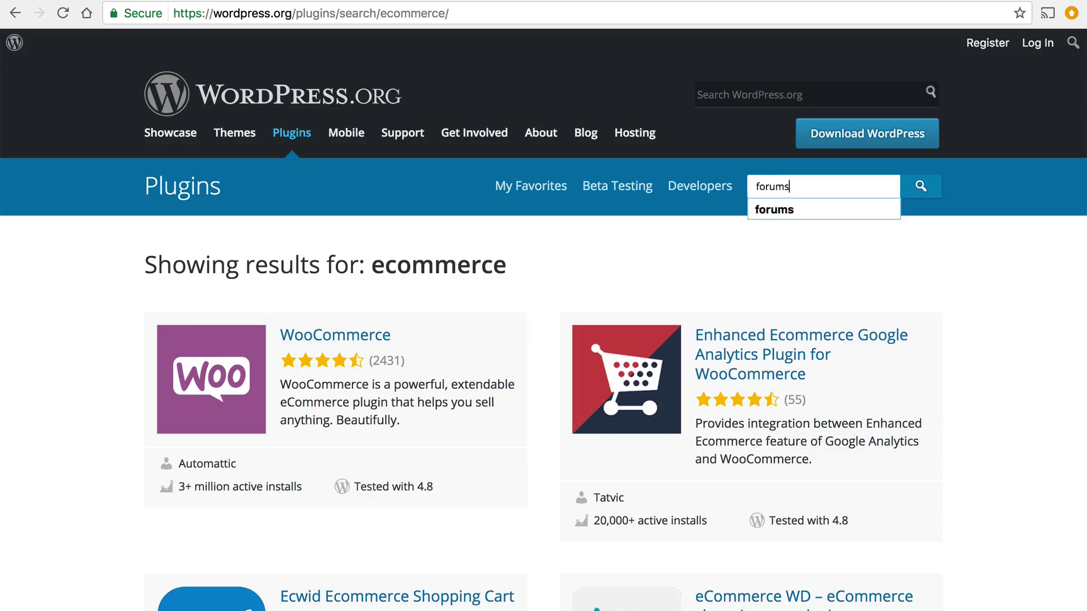
key("Return")
scroll(543, 323, "down", 5)
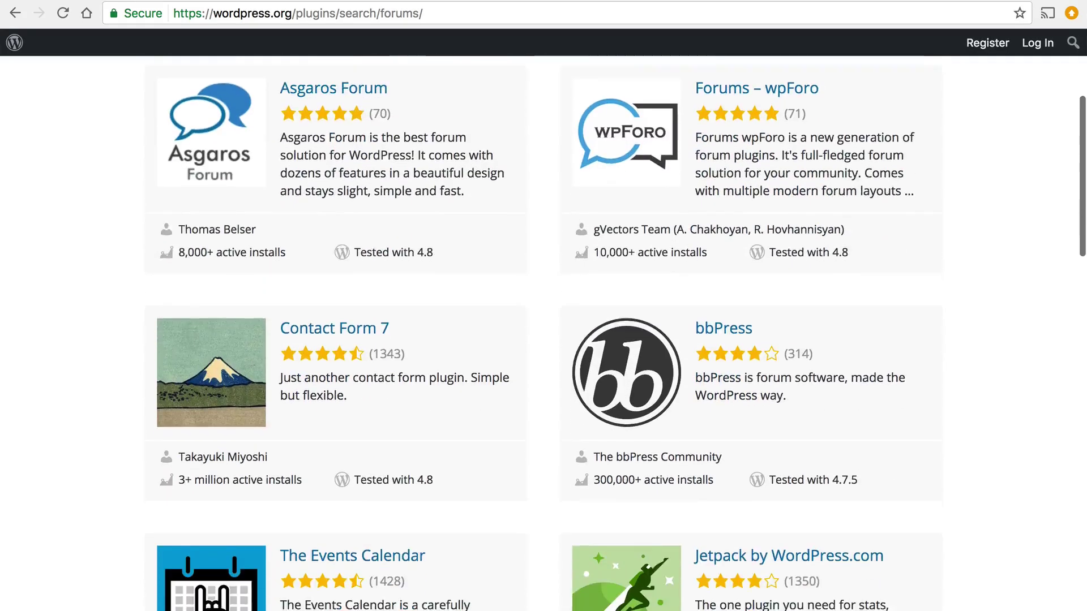
scroll(544, 332, "down", 17)
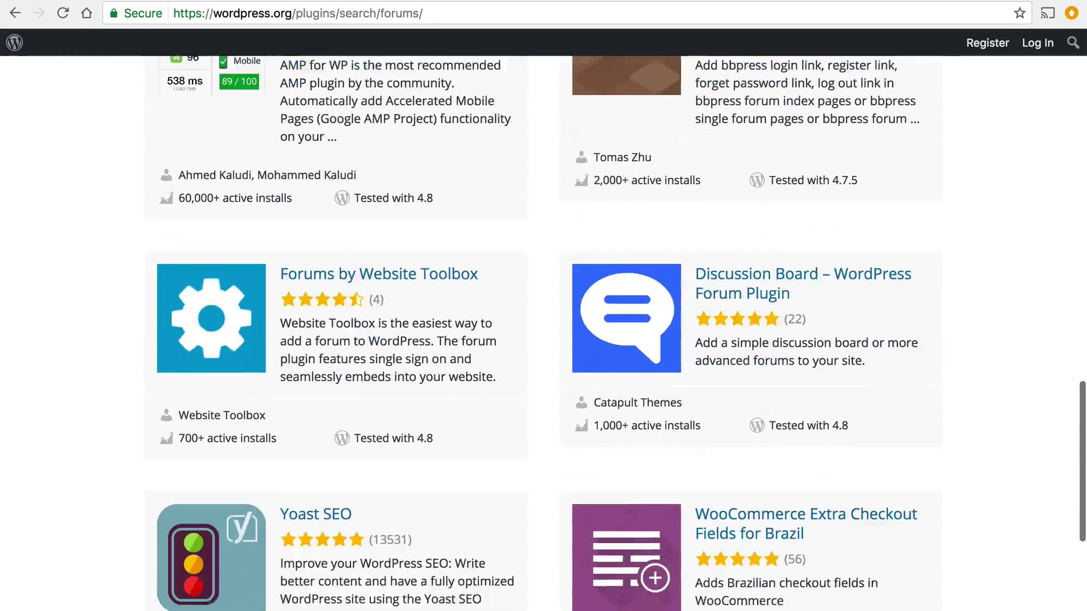
scroll(543, 333, "down", 7)
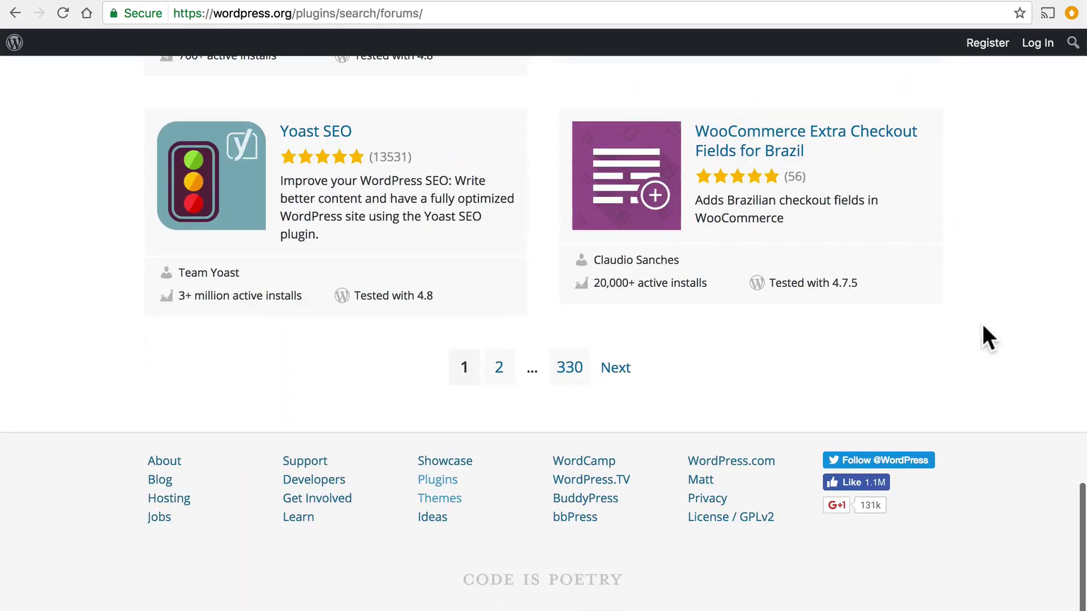
scroll(987, 338, "up", 7)
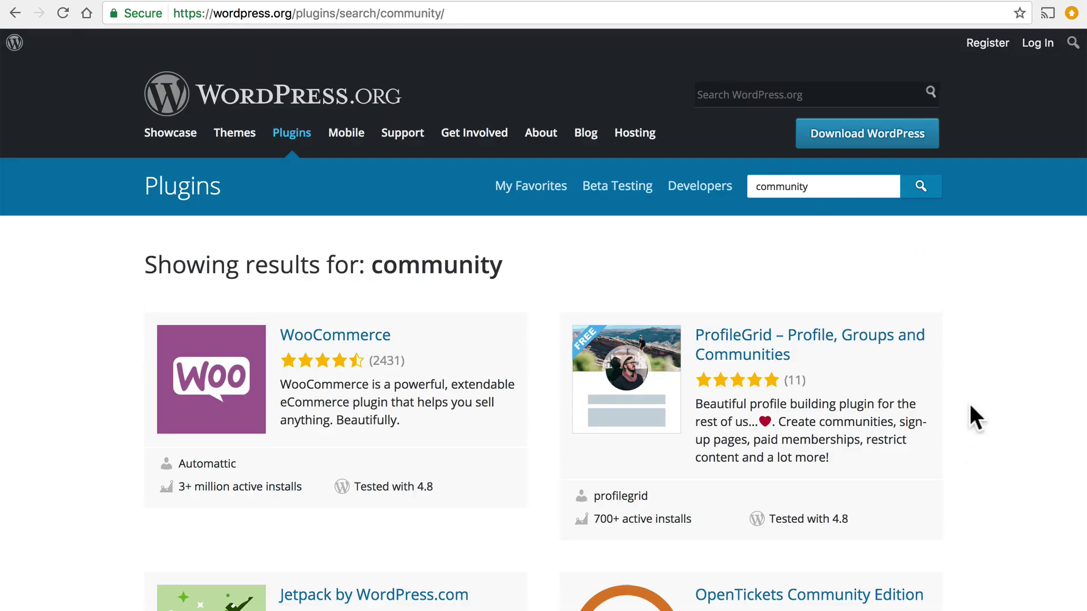
Scroll through the 'community' plugin results, led by WooCommerce and ProfileGrid
scroll(970, 406, "down", 10)
scroll(970, 406, "down", 13)
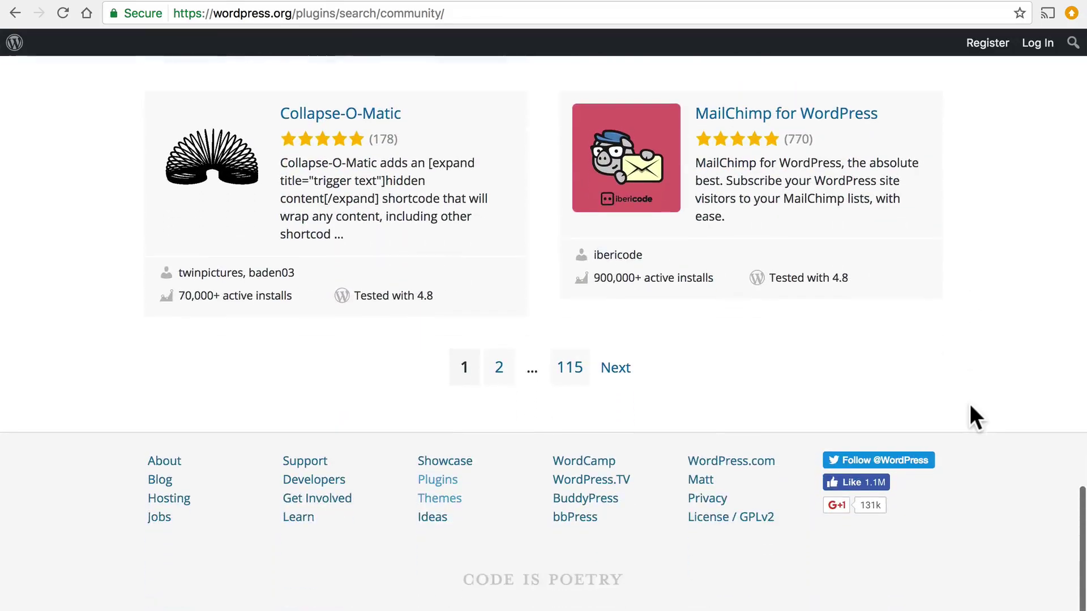
scroll(969, 406, "up", 1)
scroll(970, 406, "up", 20)
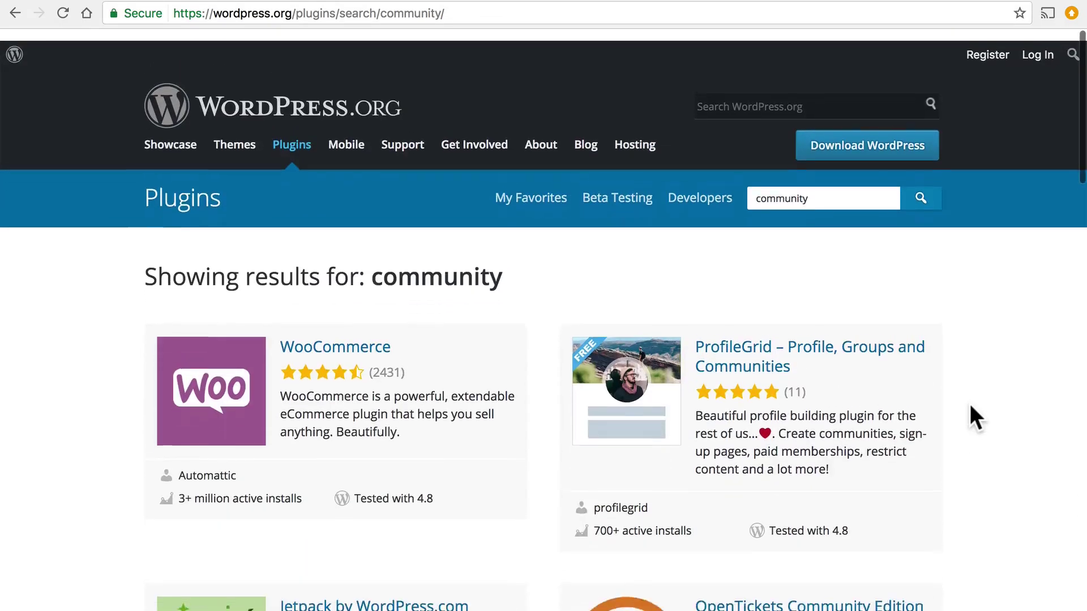
Search WordPress.org plugins for 'forms' and scroll down to Caldera Forms in the results
double_click(898, 181)
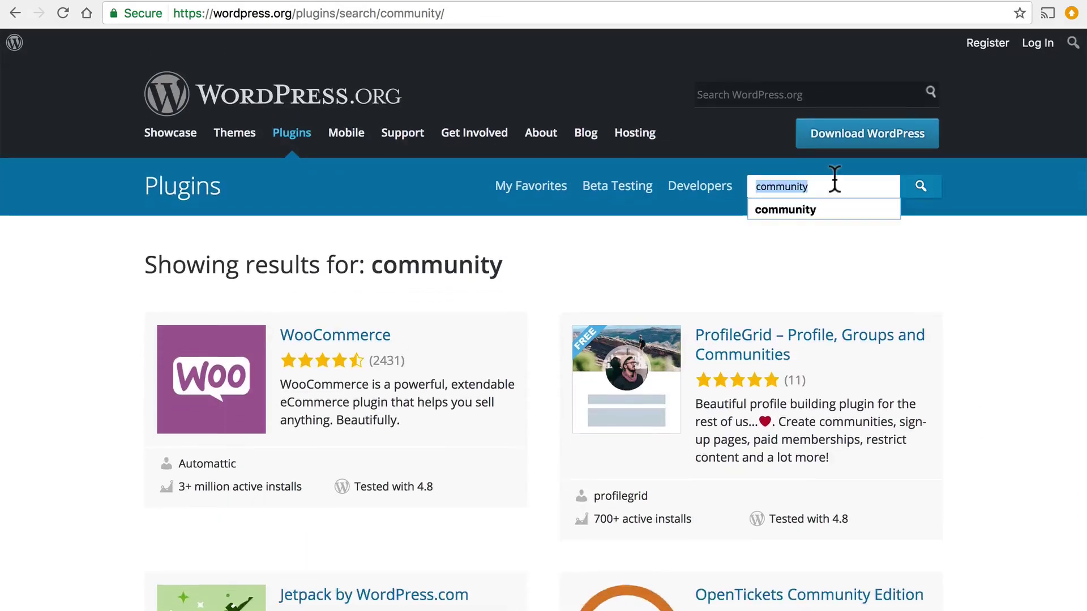
type("forms")
key("Return")
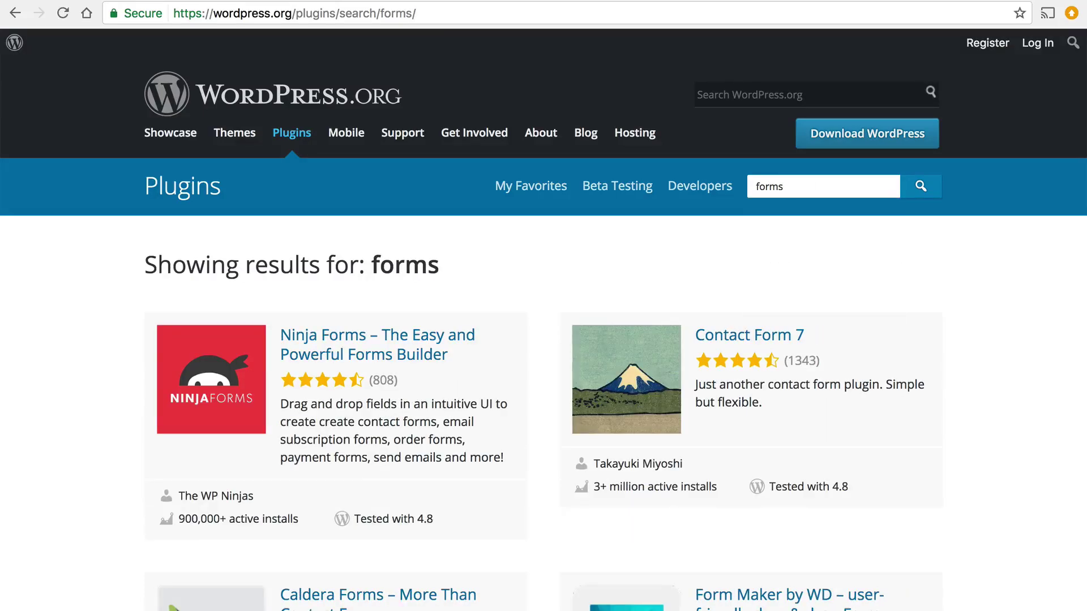
scroll(928, 402, "down", 8)
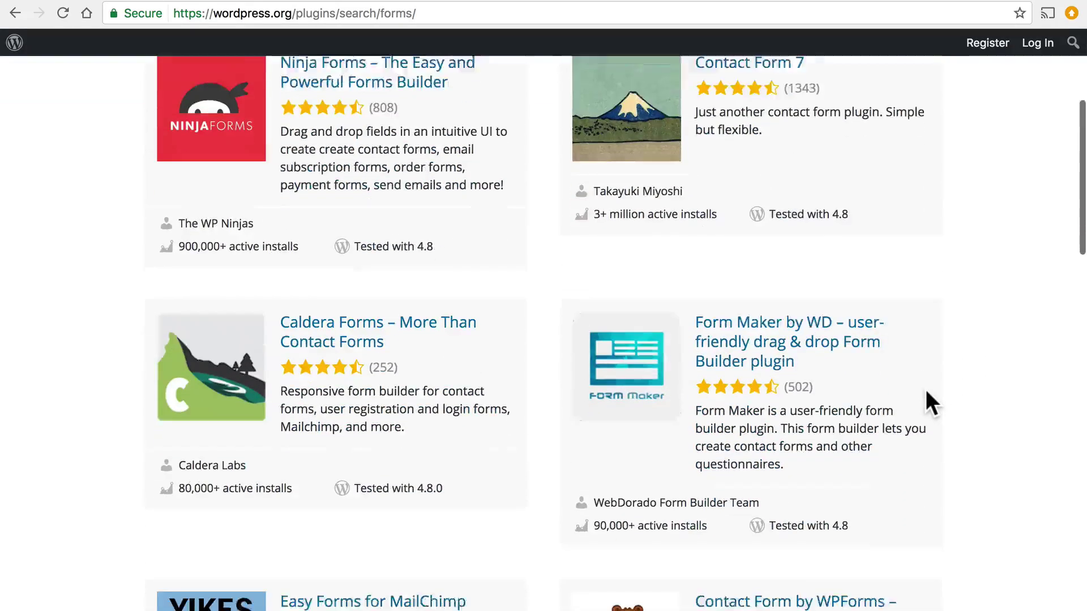
scroll(927, 392, "down", 20)
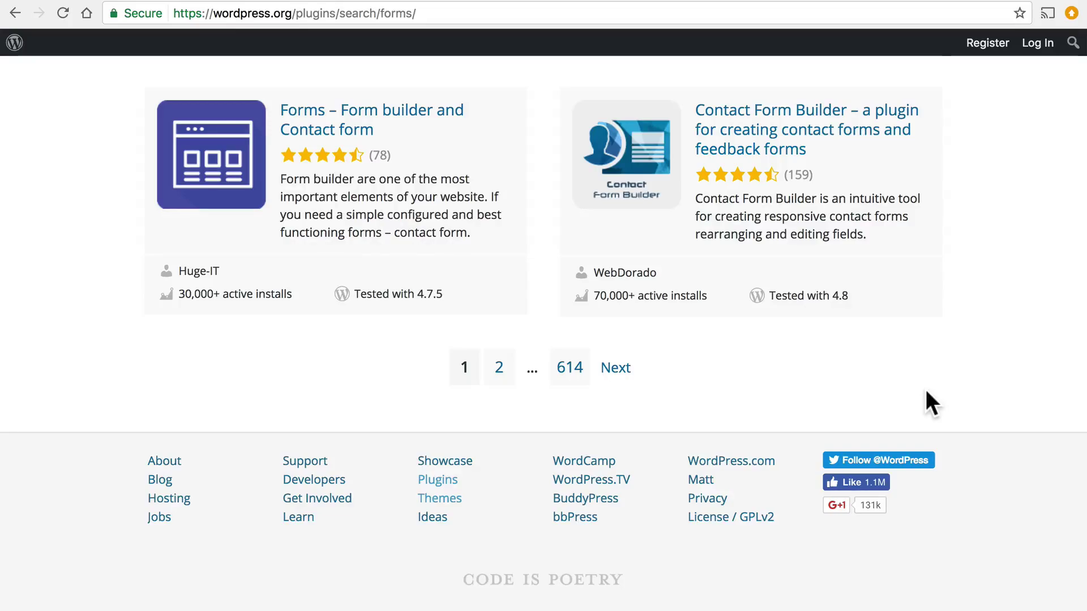
scroll(927, 392, "up", 20)
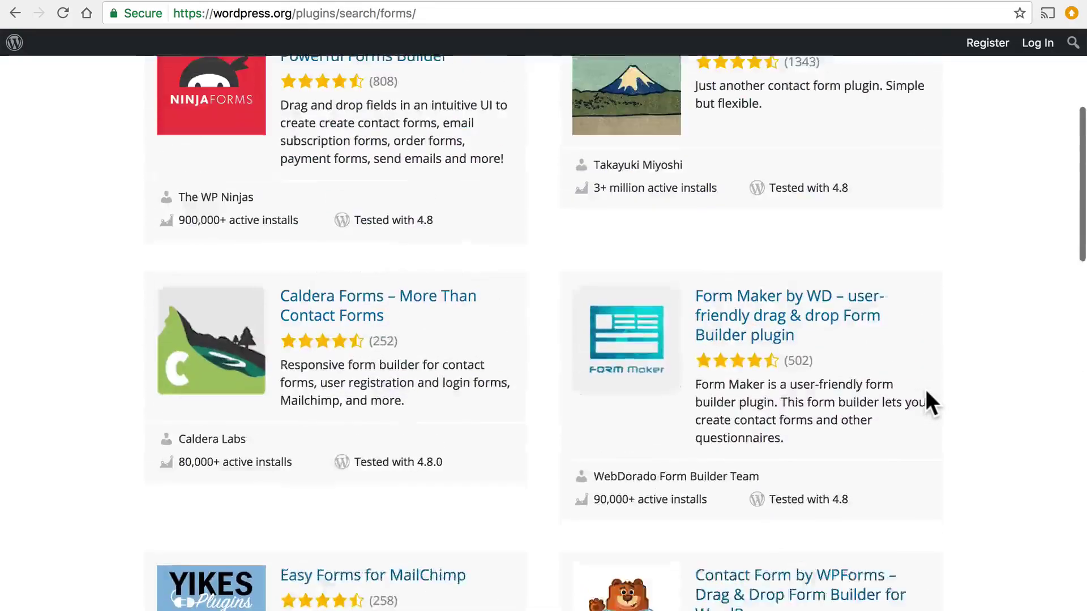
scroll(925, 390, "up", 5)
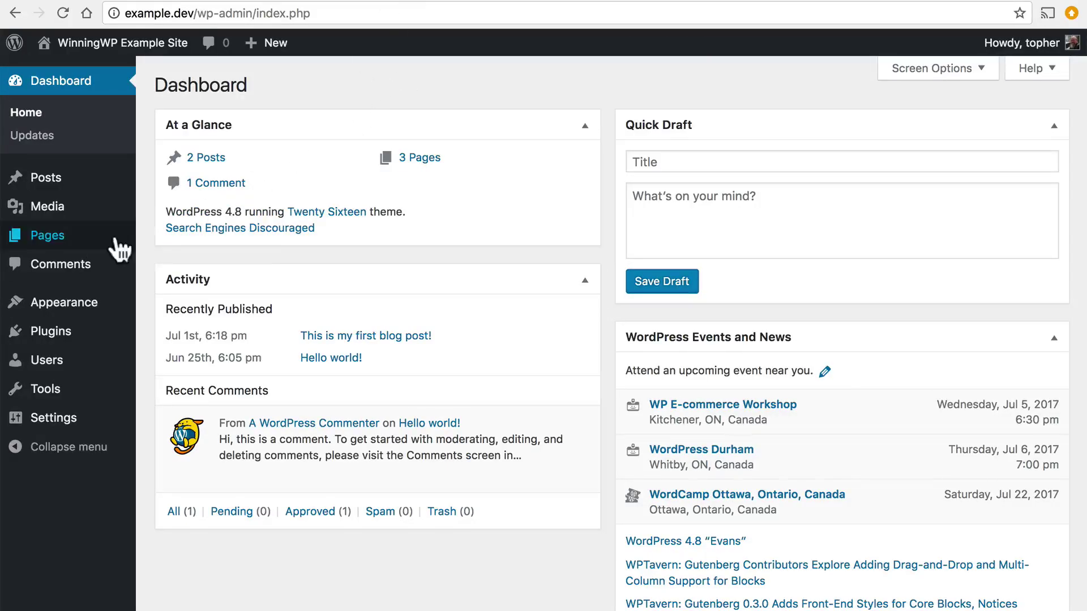
Open Plugins > Add New and look over the featured plugins like BuddyPress and bbPress
mouse_move(51, 339)
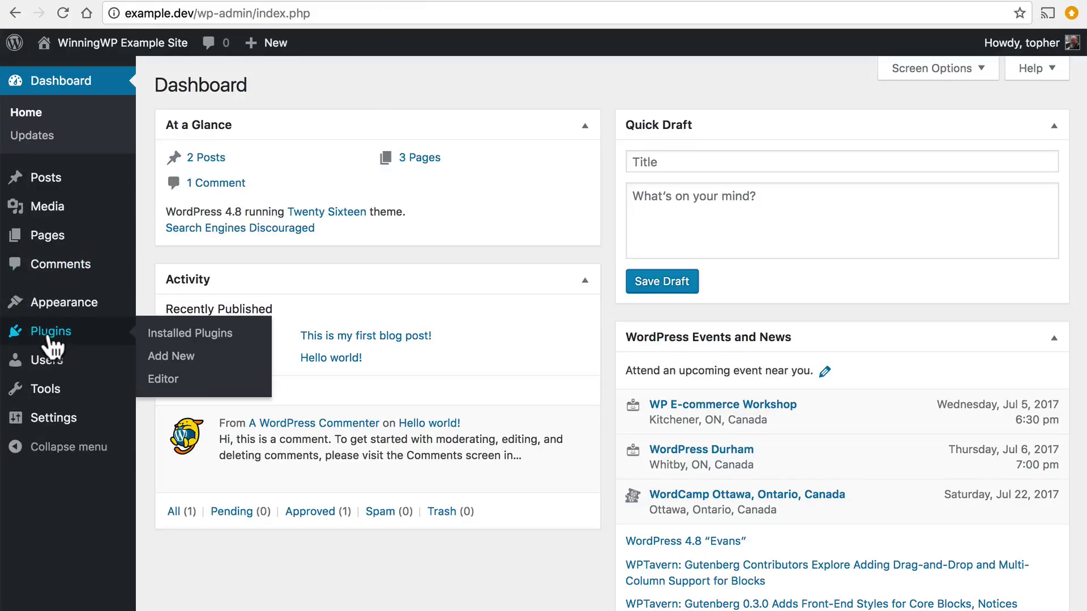
left_click(169, 362)
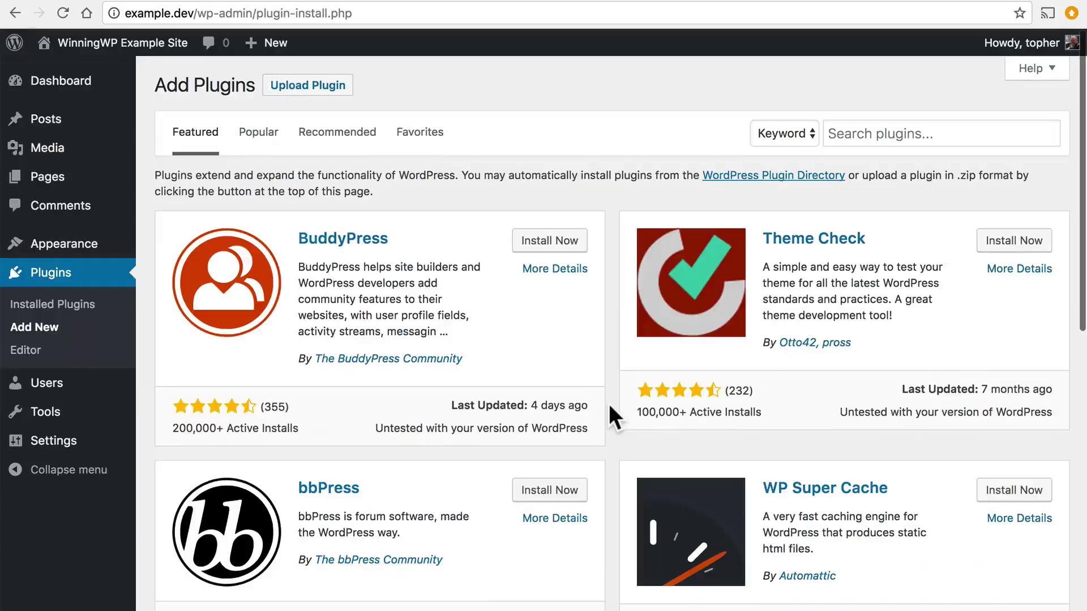
scroll(609, 403, "down", 10)
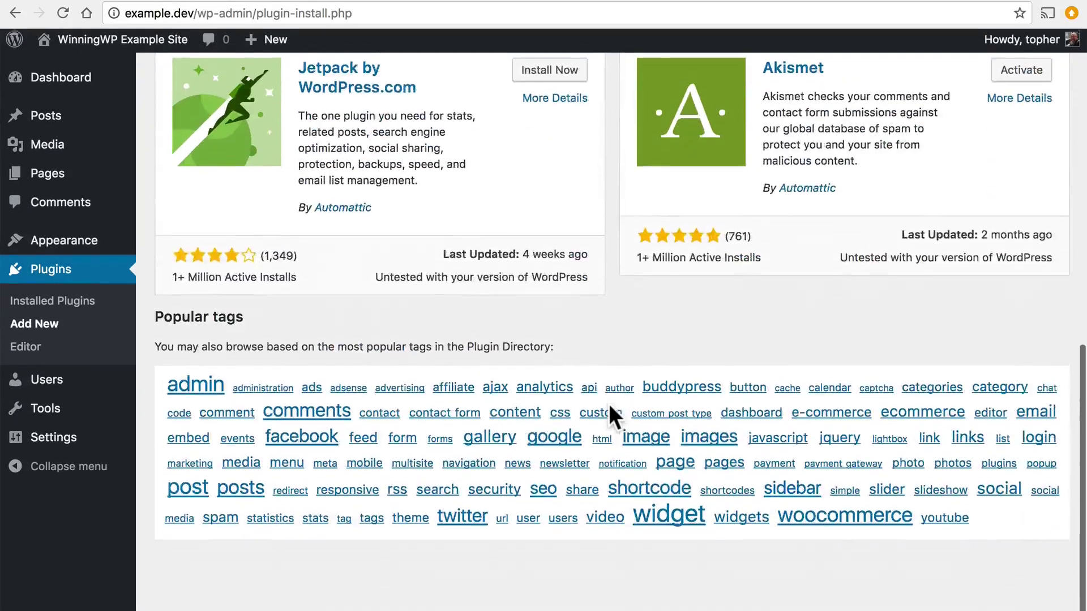
scroll(609, 402, "up", 10)
scroll(609, 416, "up", 1)
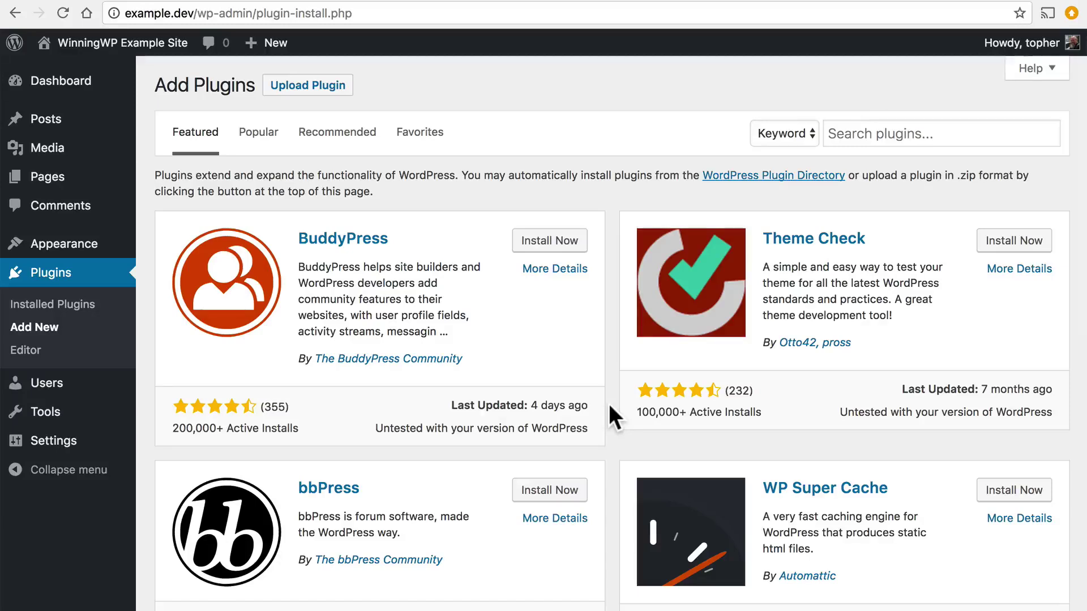
Search the site's plugin installer for 'forms' and install Caldera Forms
left_click(942, 139)
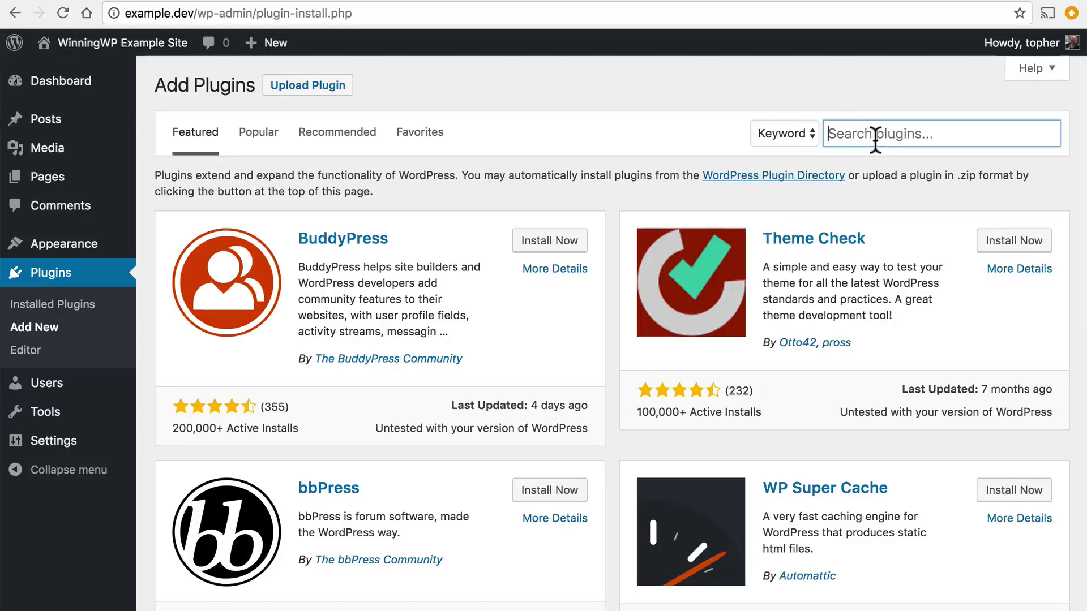
type("forms")
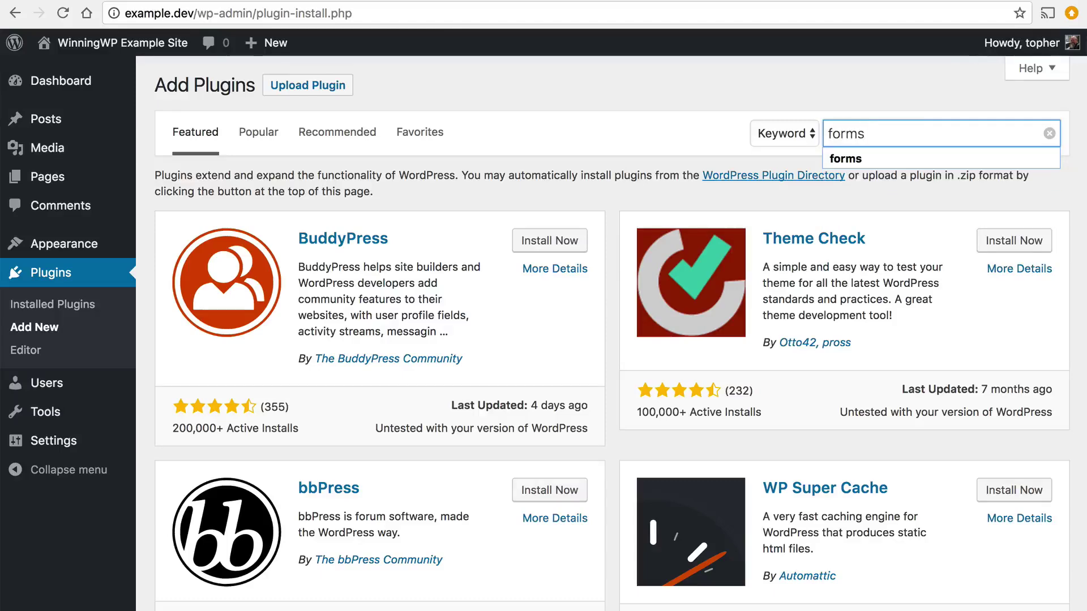
key("Return")
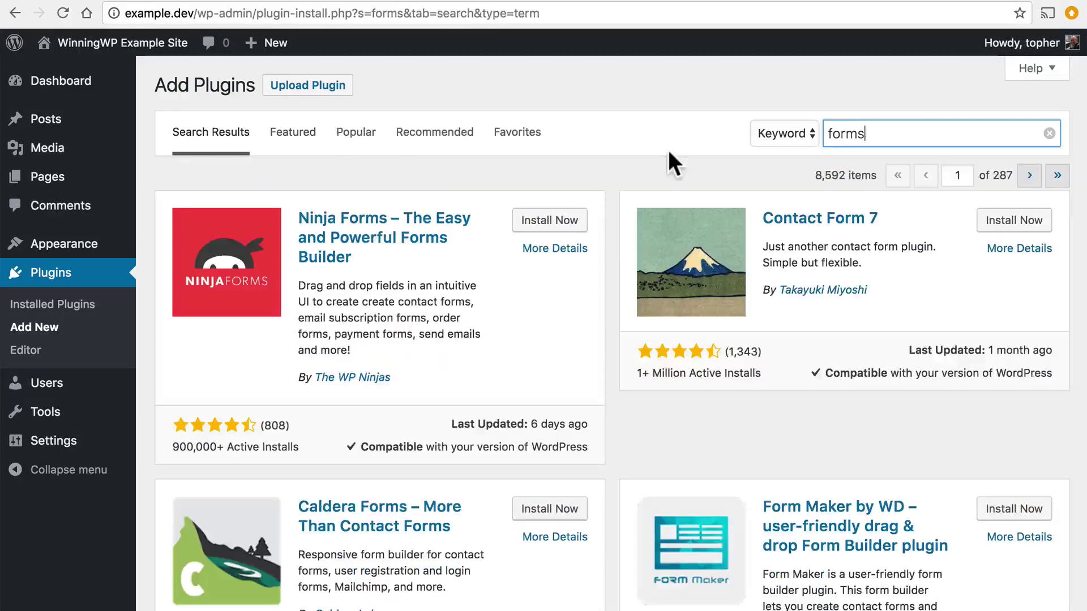
left_click(553, 2)
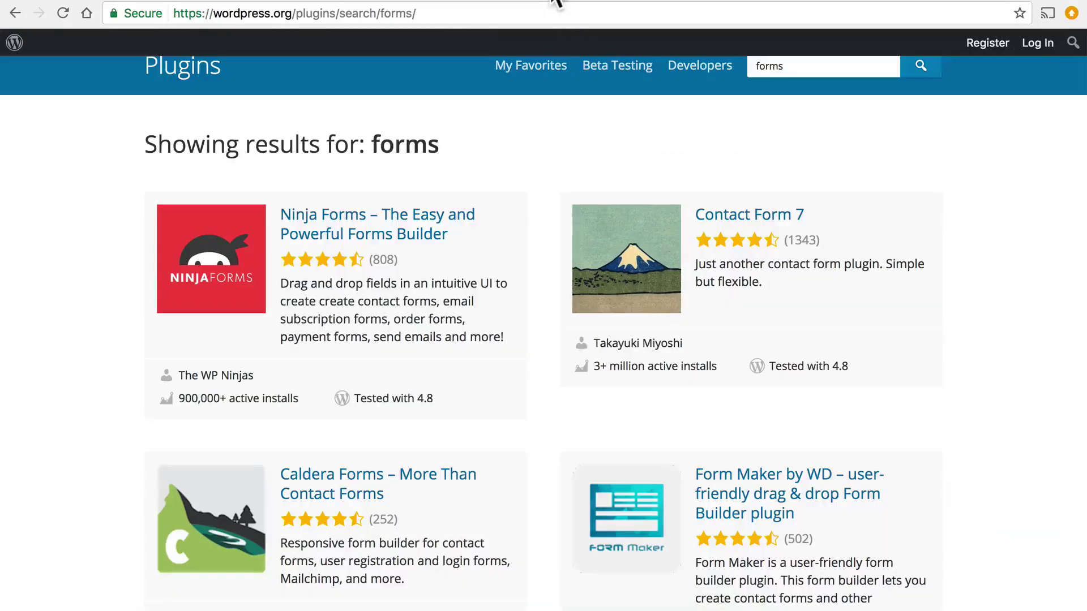
left_click(365, 2)
scroll(639, 108, "down", 3)
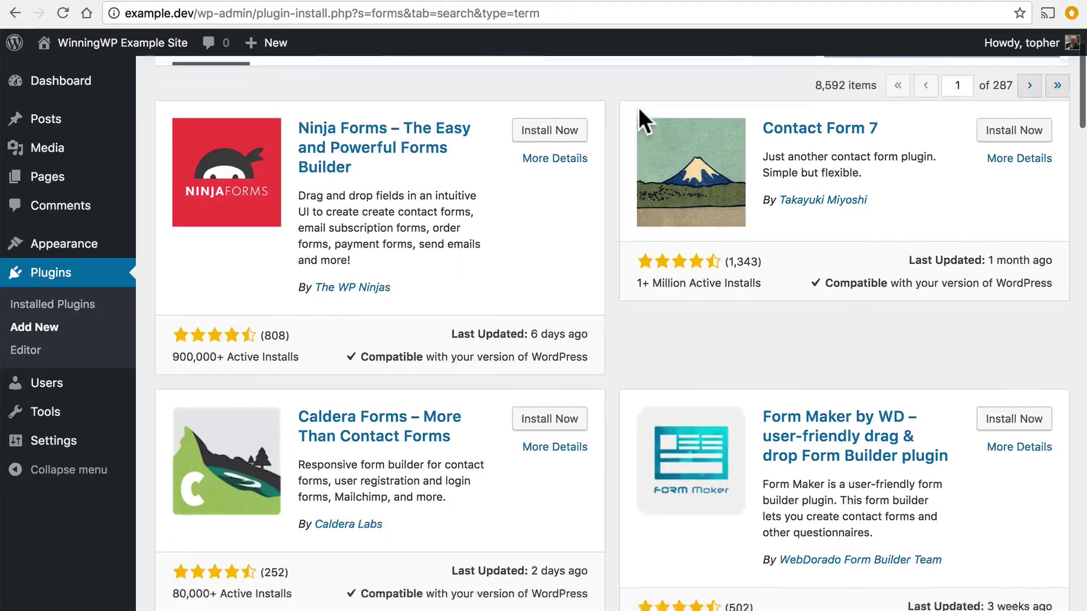
scroll(638, 108, "down", 2)
left_click(542, 310)
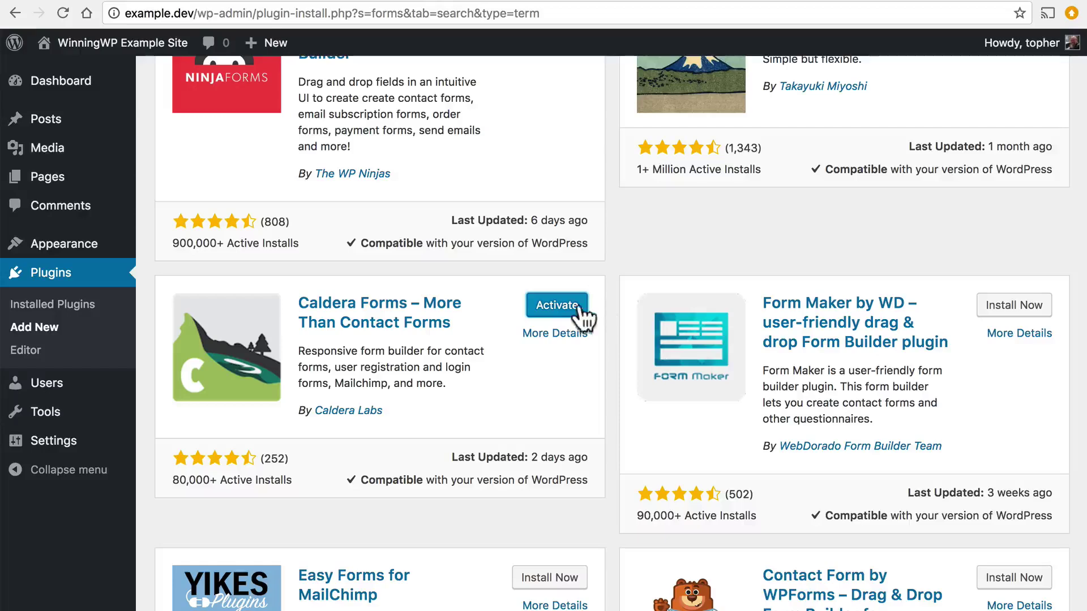
Activate Caldera Forms and view its forms list with the default Contact Form
left_click(569, 309)
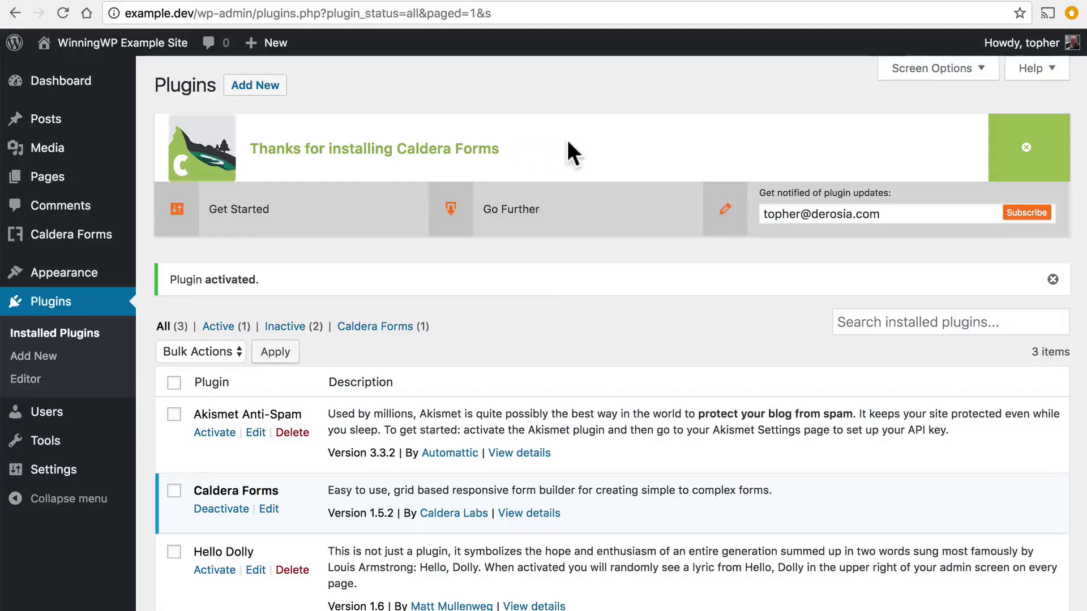
mouse_move(57, 241)
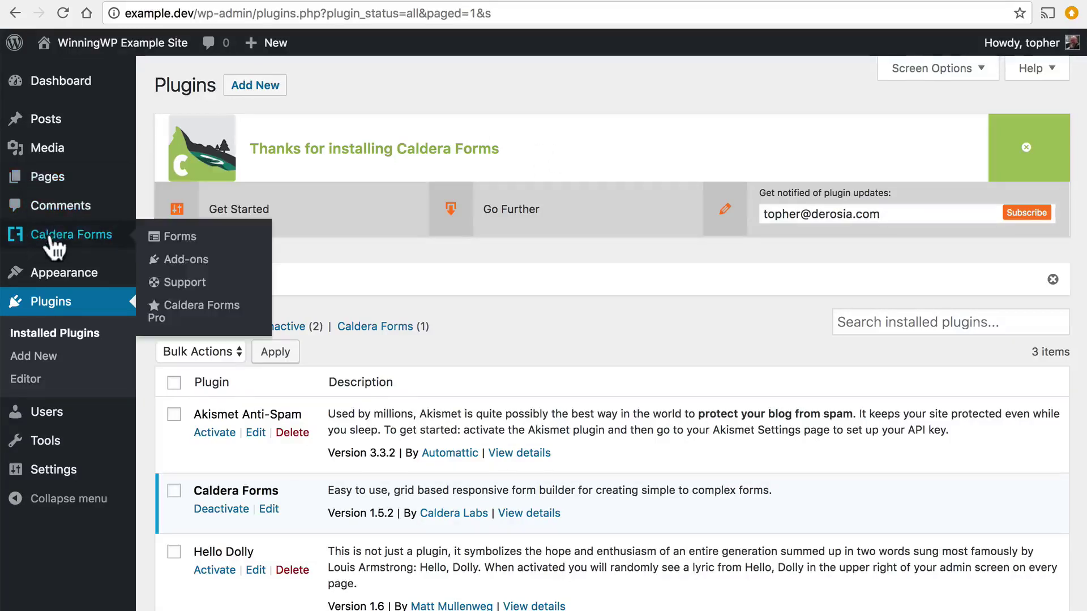
left_click(172, 237)
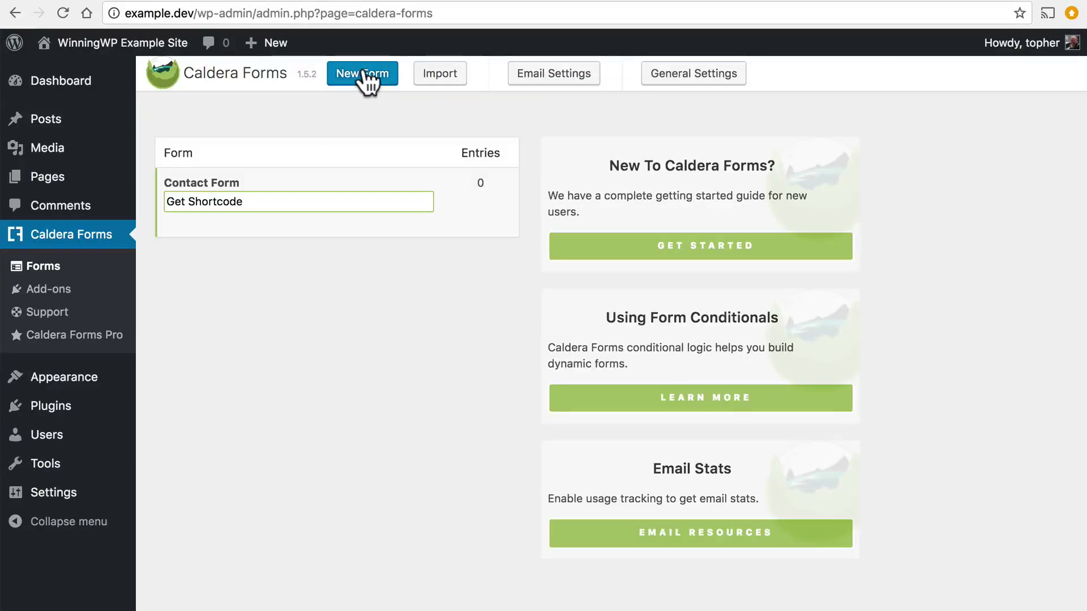
Open the All Pages list, which includes the Contact Us page
mouse_move(229, 175)
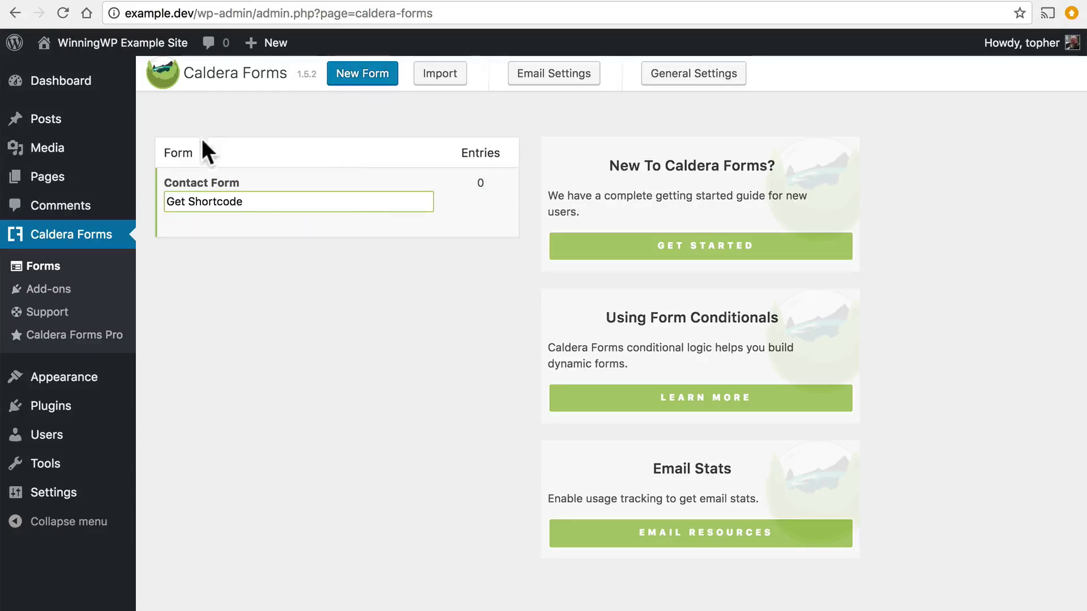
mouse_move(48, 183)
left_click(170, 179)
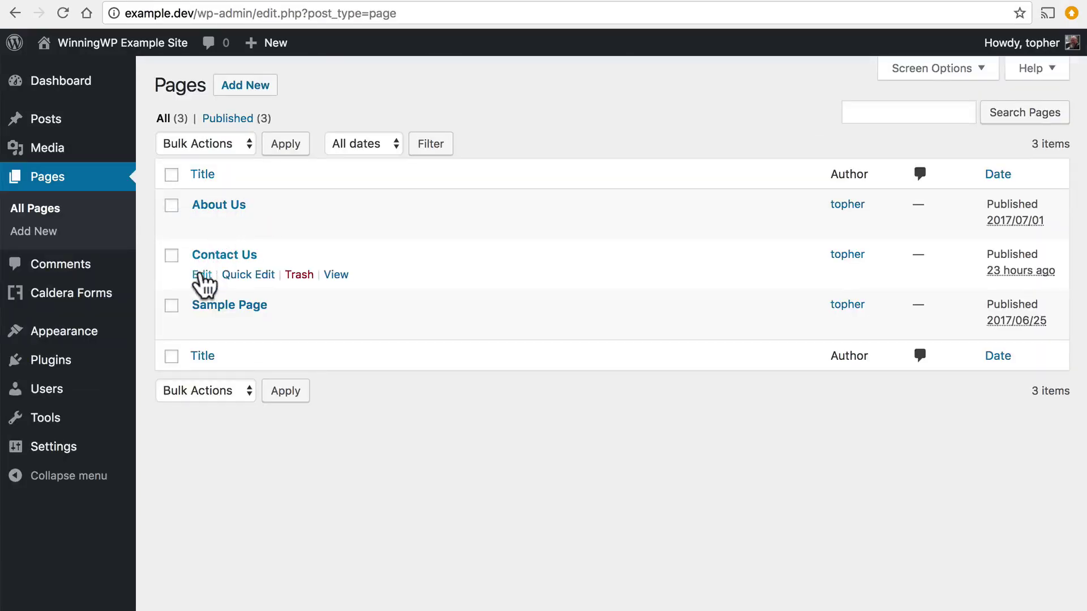
Add the Caldera 'Contact Form' to the Contact Us page and save it as revision 4
left_click(200, 274)
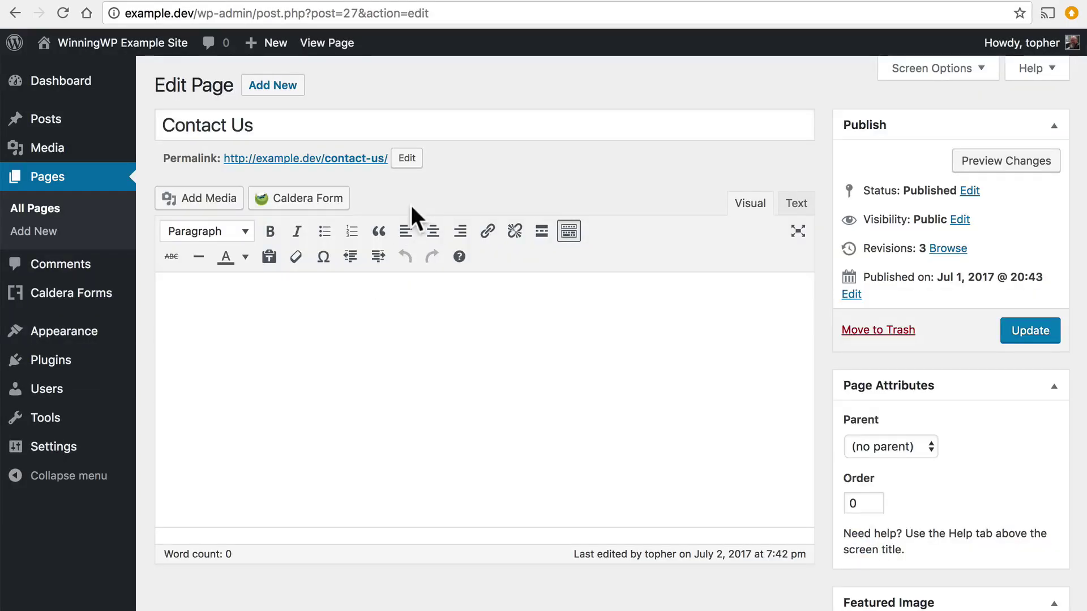
left_click(323, 205)
left_click(268, 102)
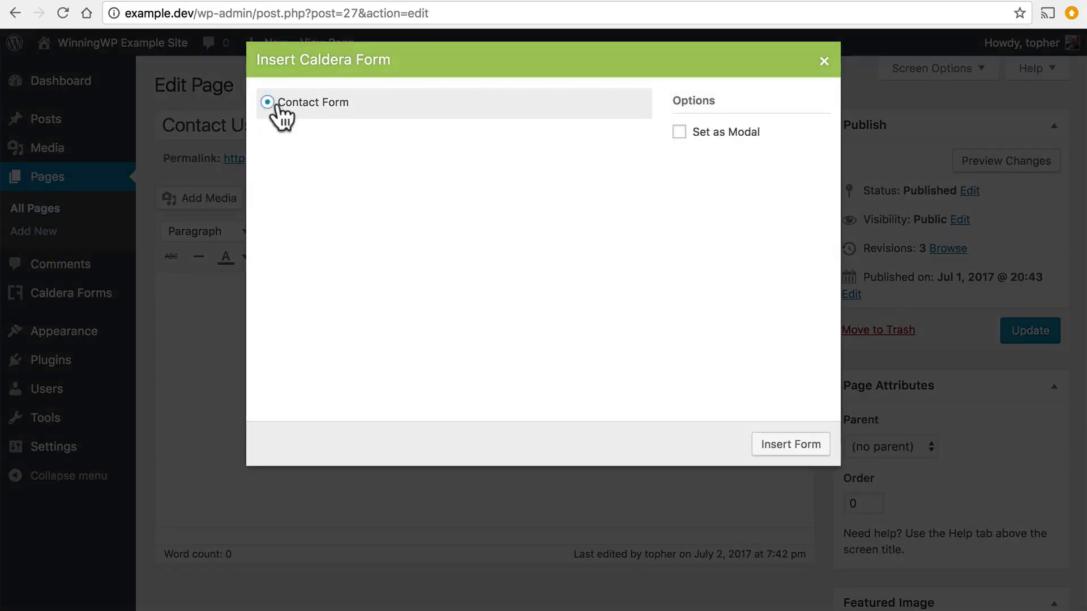
left_click(798, 447)
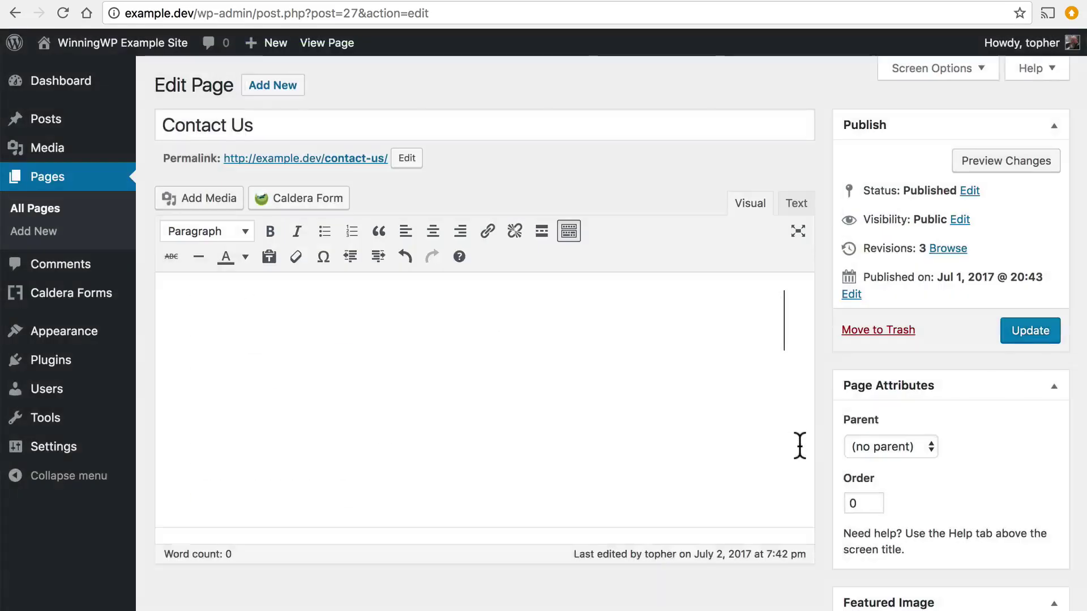
scroll(703, 481, "down", 2)
scroll(703, 481, "down", 2)
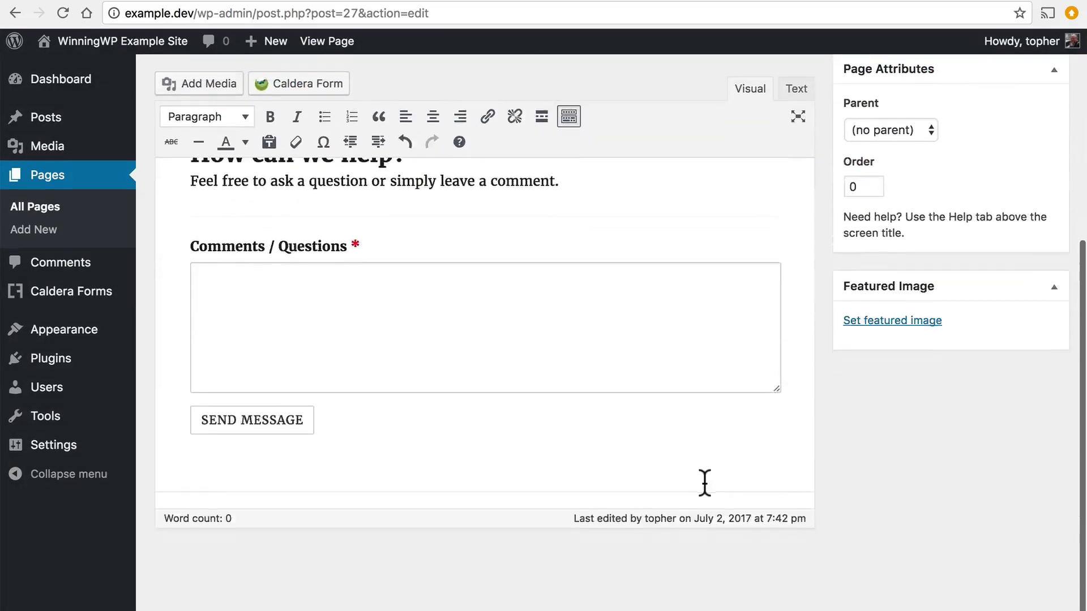
scroll(703, 486, "up", 5)
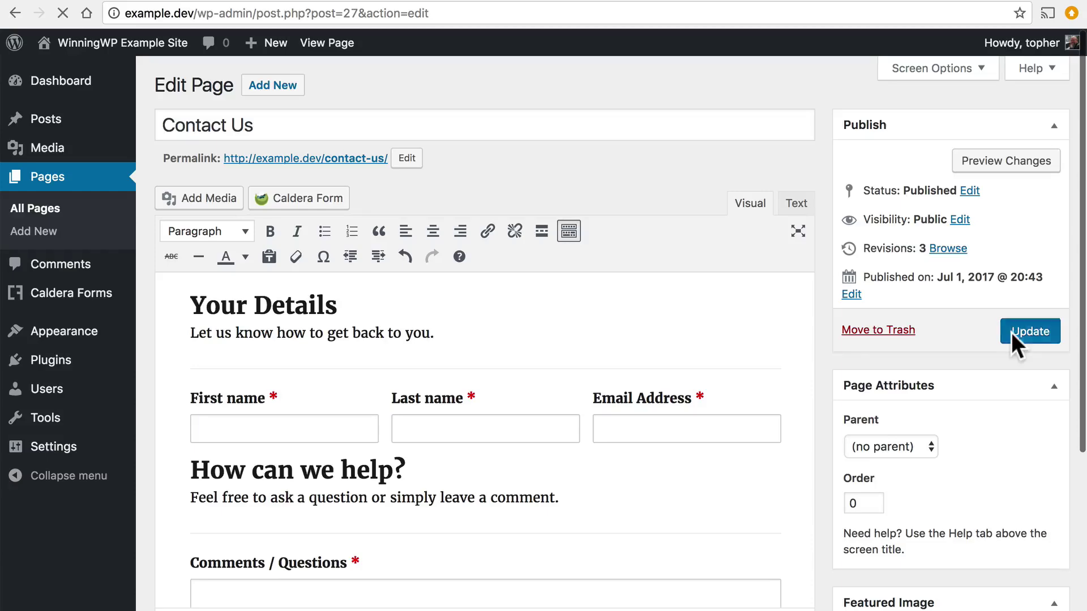
left_click(1011, 335)
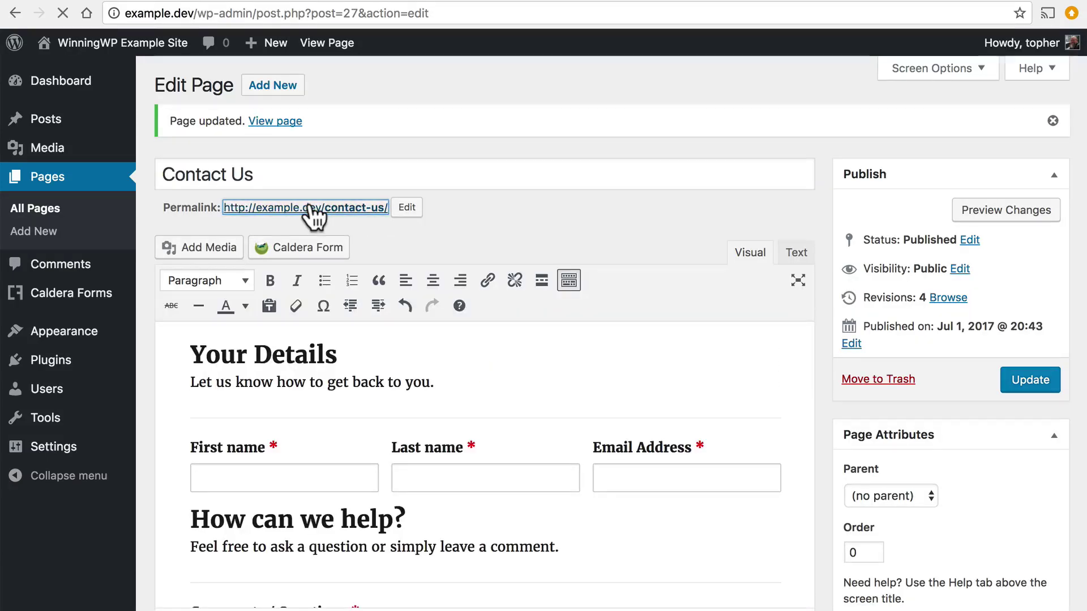
Scroll the live Contact Us page down through the contact form and back up
scroll(466, 371, "down", 7)
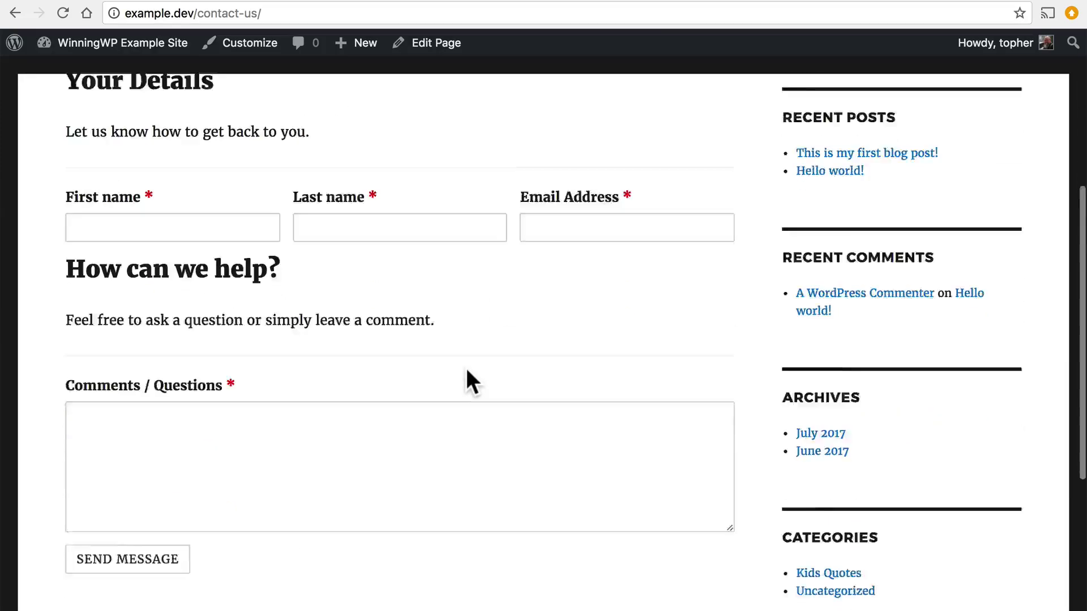
scroll(467, 371, "up", 7)
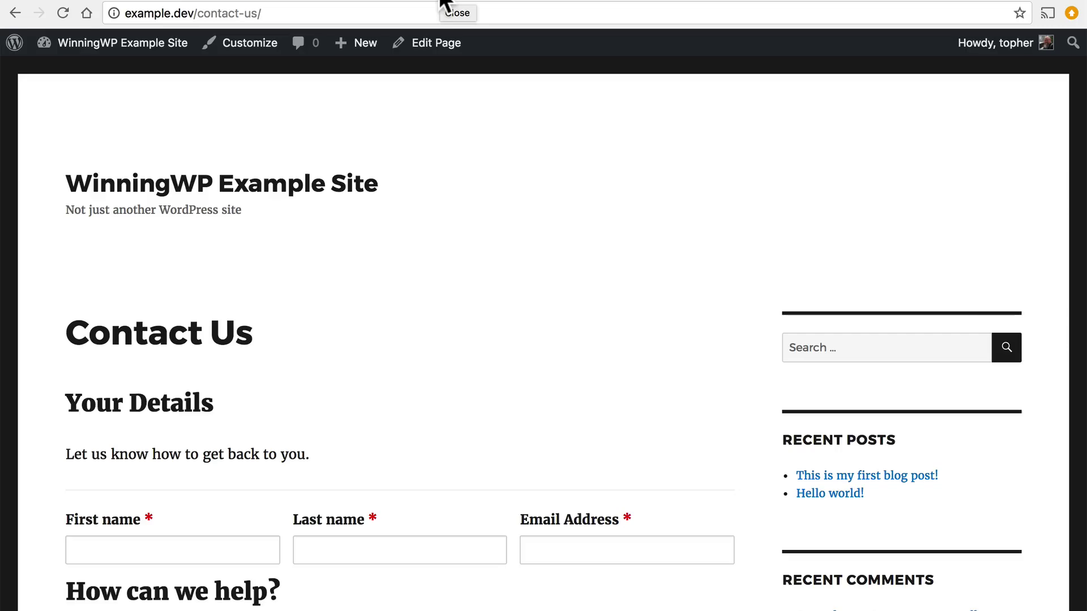
scroll(448, 317, "down", 5)
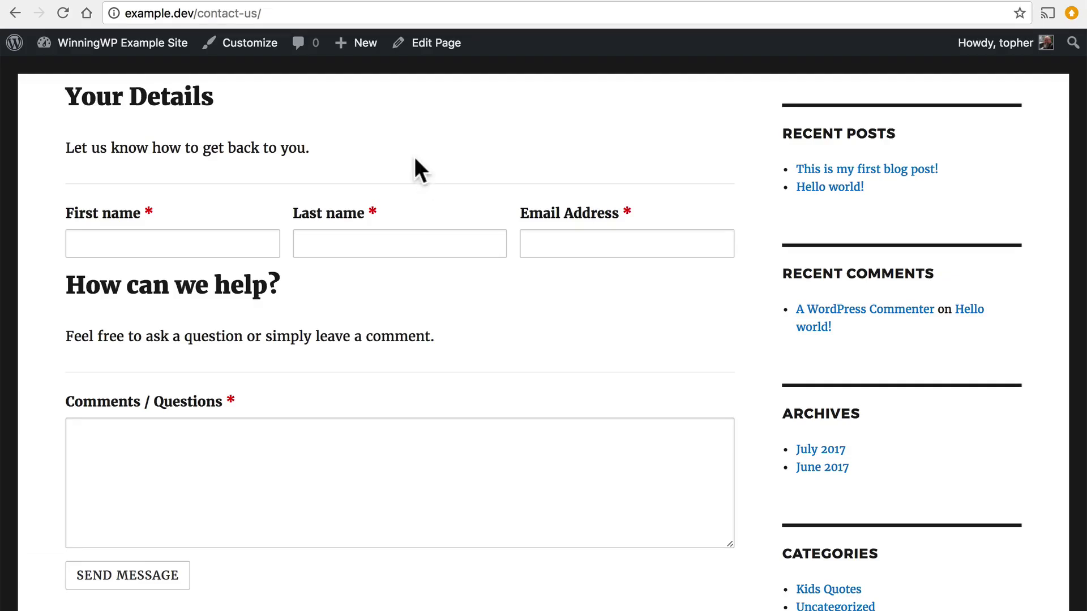
scroll(414, 160, "up", 4)
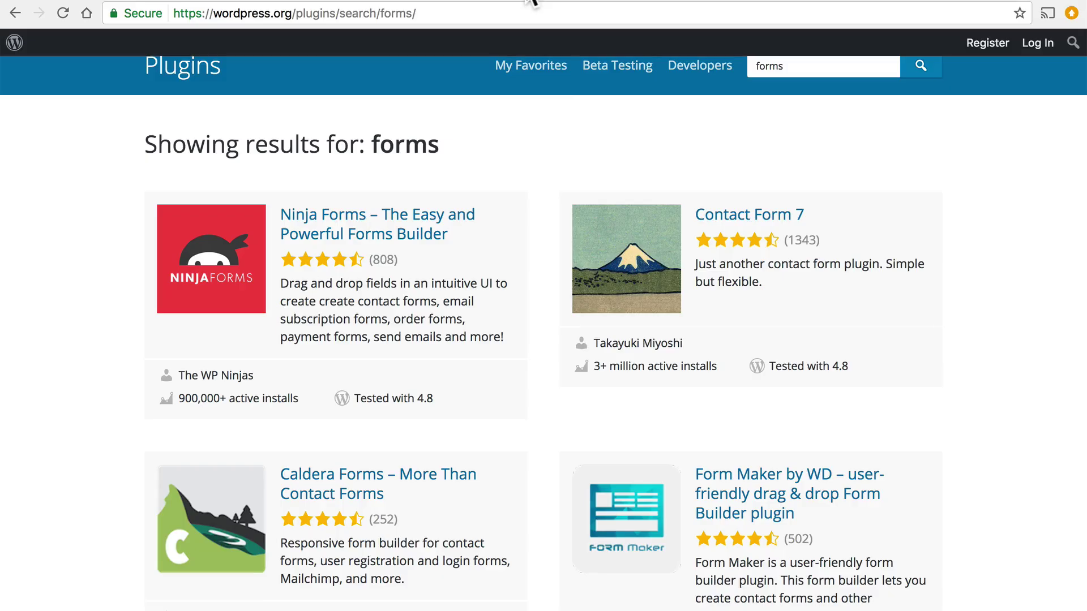
scroll(551, 83, "up", 3)
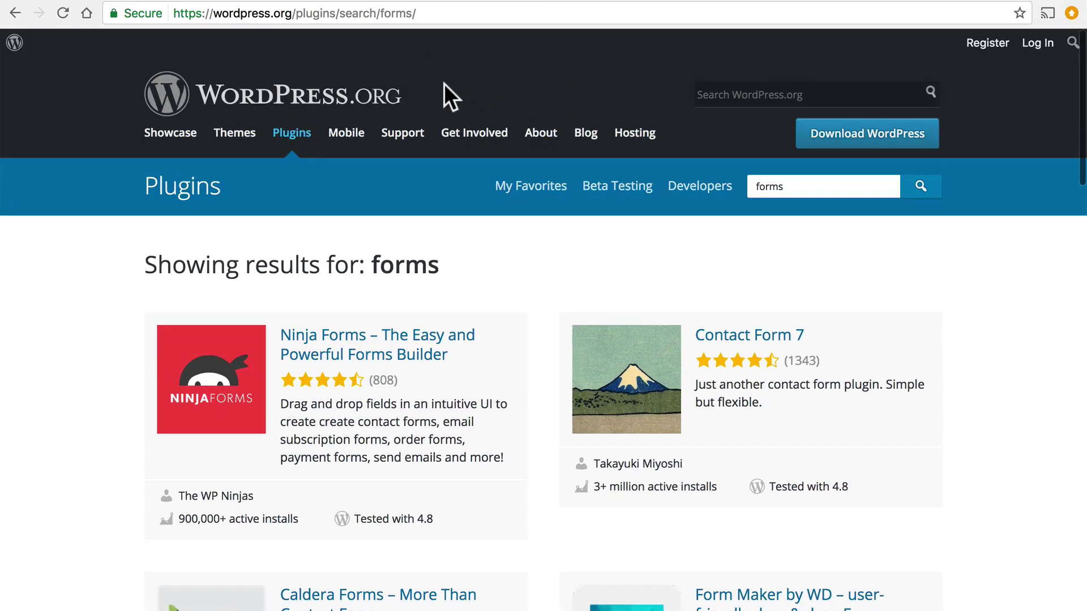